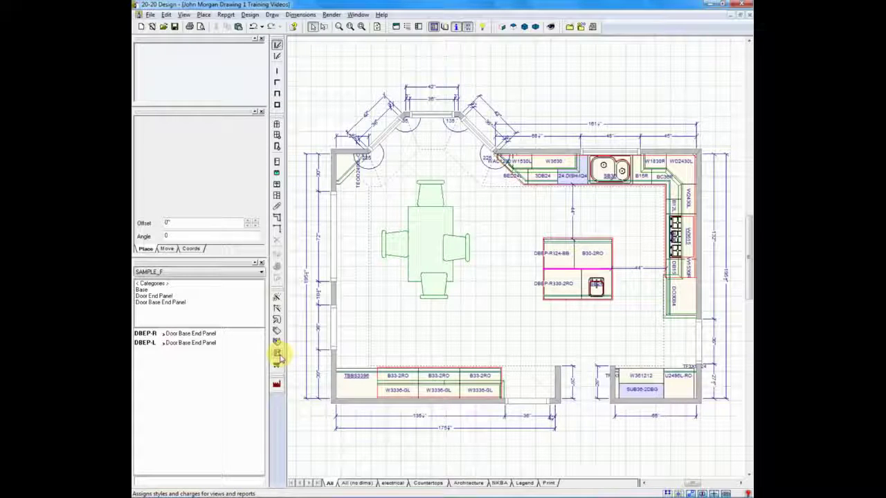
Open Styles & Pricing, shift it aside, and browse the Catalog Styles and Price Levels pages.
{"action": "left_click", "coordinate": [277, 355]}
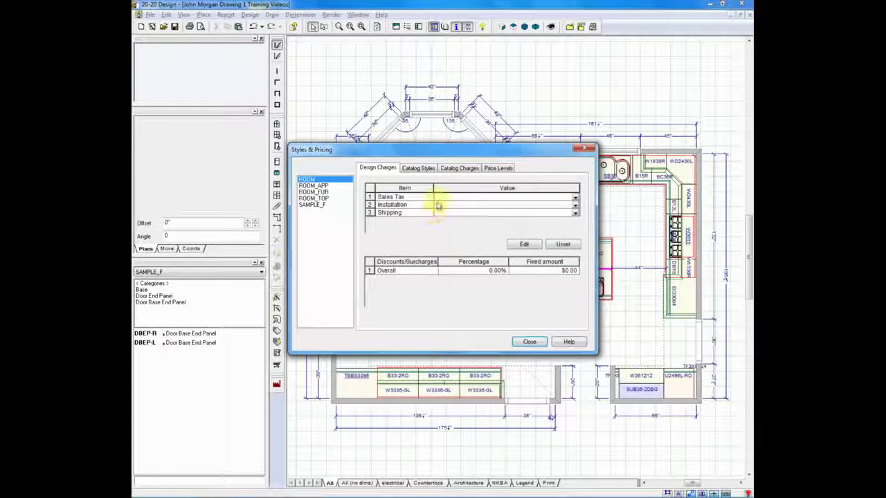
{"action": "left_click_drag", "start_coordinate": [451, 152], "coordinate": [482, 75]}
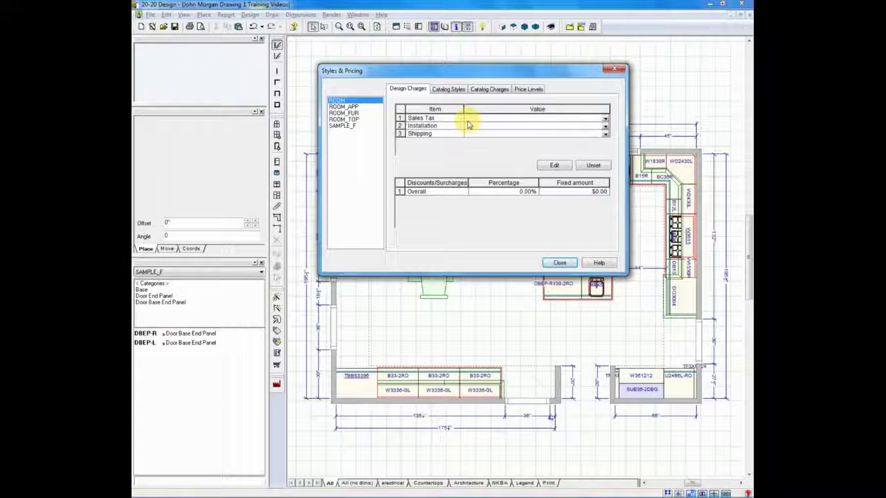
{"action": "left_click", "coordinate": [447, 91]}
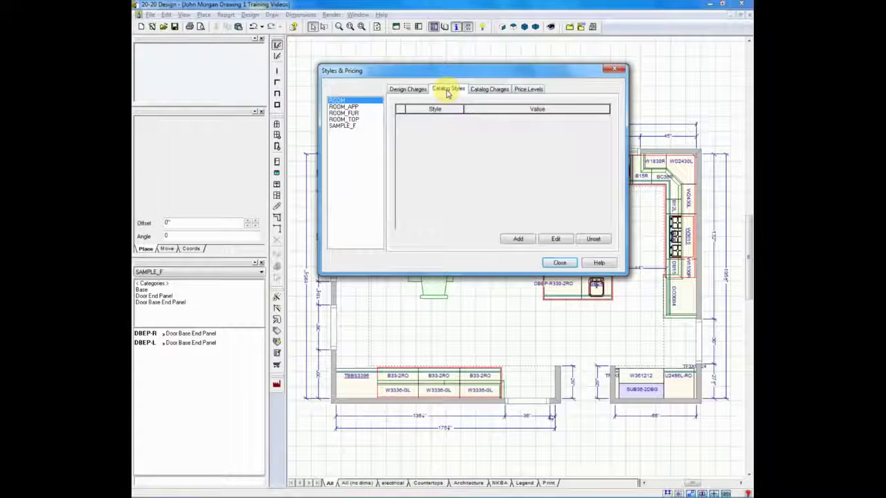
{"action": "left_click", "coordinate": [529, 90]}
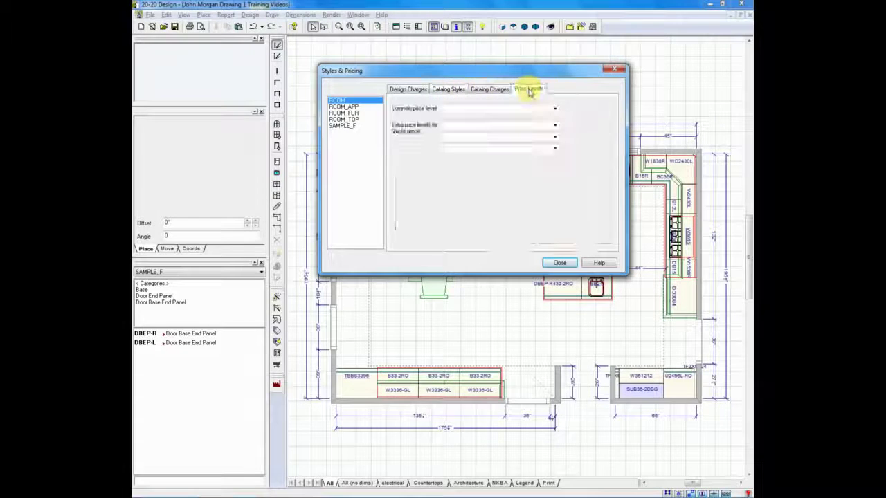
List the seven SAMPLE_F catalog styles, Base Door Upcharge through Species Premium, on Catalog Styles.
{"action": "left_click", "coordinate": [455, 92]}
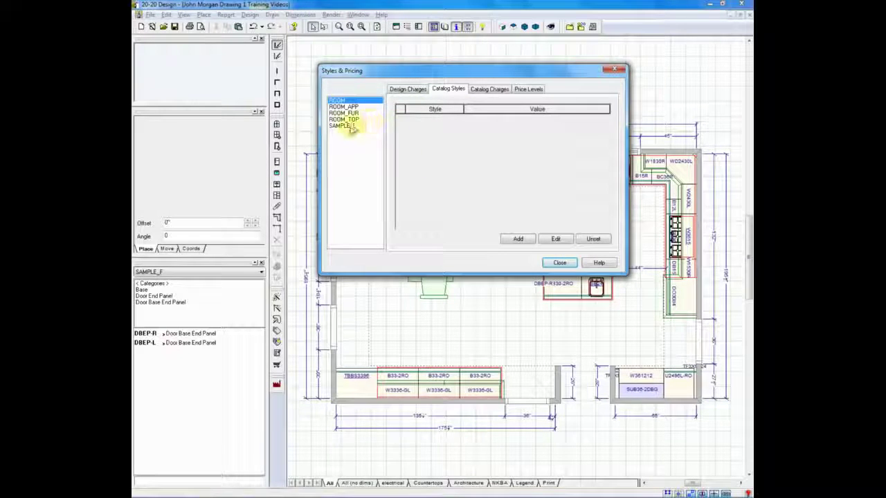
{"action": "left_click", "coordinate": [346, 126]}
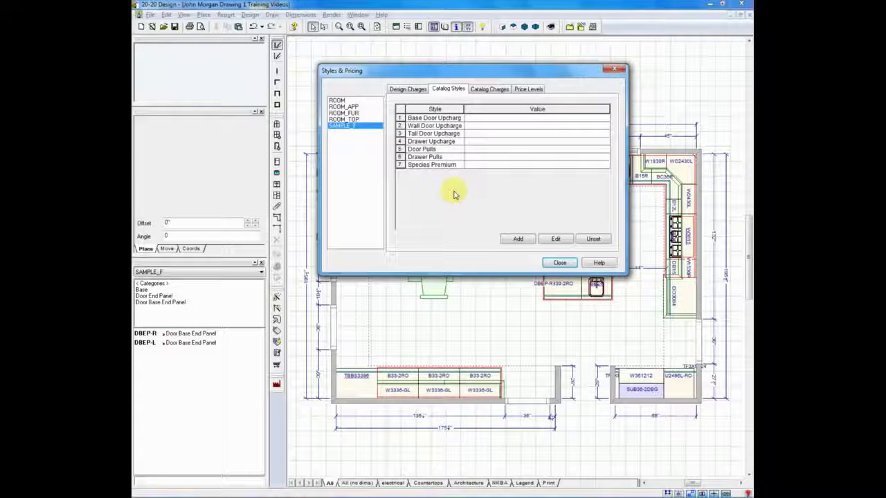
Set Base Door Upcharge to the Country > Pecan Old Style (BOS) door.
{"action": "double_click", "coordinate": [480, 121]}
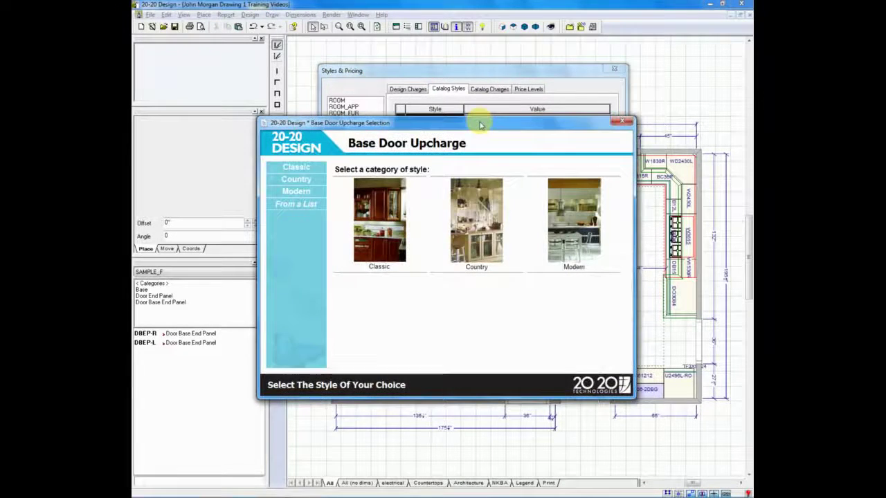
{"action": "left_click_drag", "start_coordinate": [481, 125], "coordinate": [482, 67]}
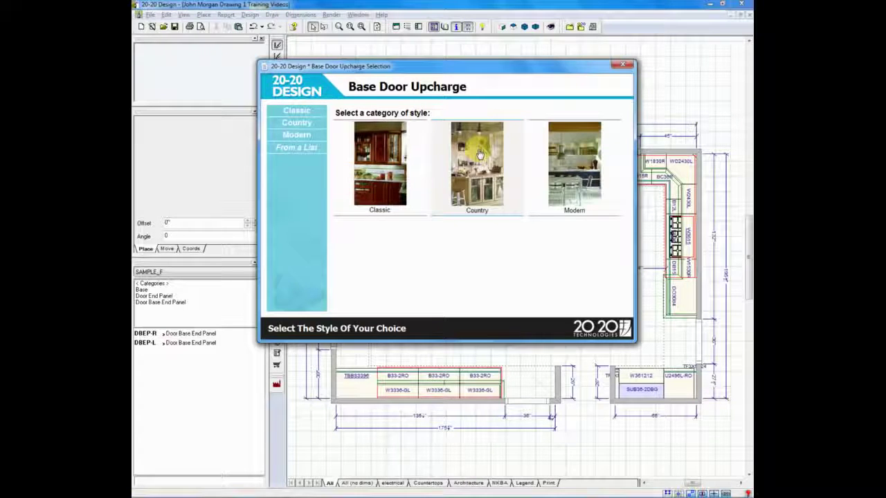
{"action": "left_click", "coordinate": [480, 154]}
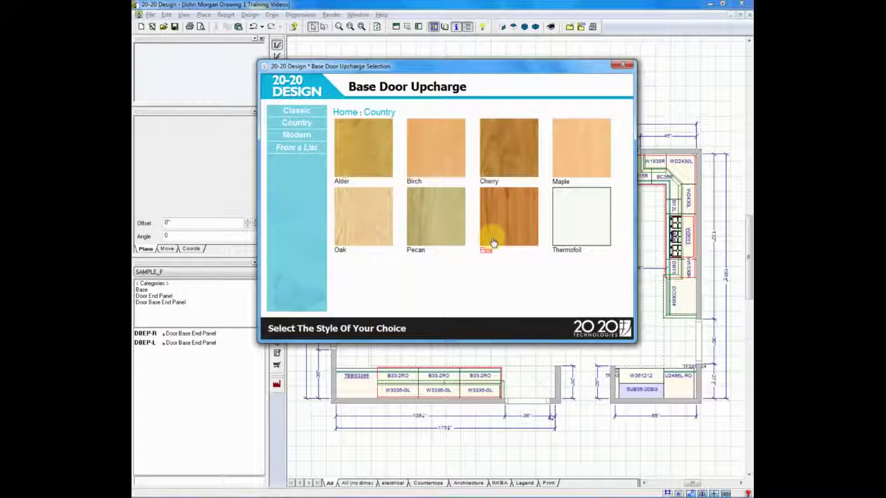
{"action": "left_click", "coordinate": [449, 220]}
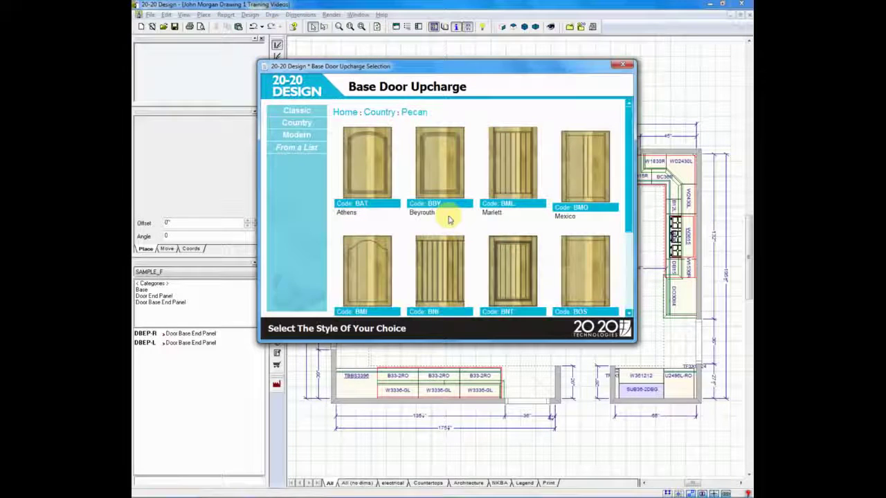
{"action": "scroll", "coordinate": [473, 229], "scroll_direction": "down", "scroll_amount": 2}
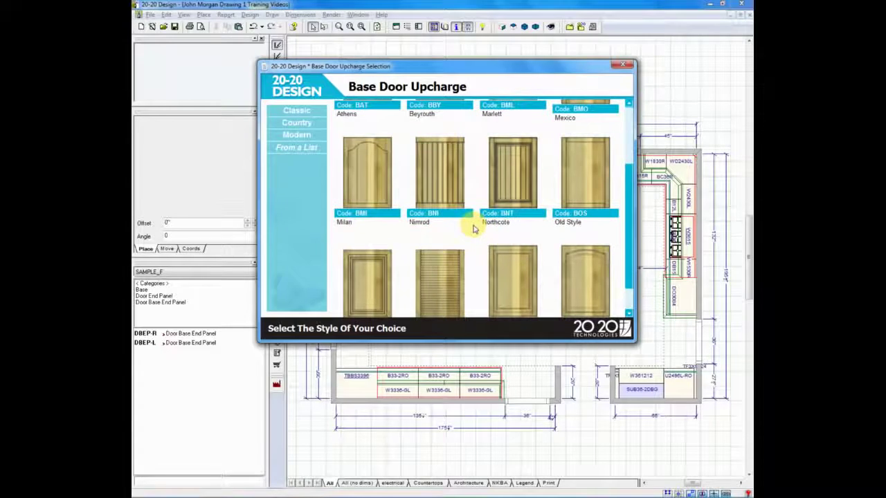
{"action": "left_click", "coordinate": [587, 179]}
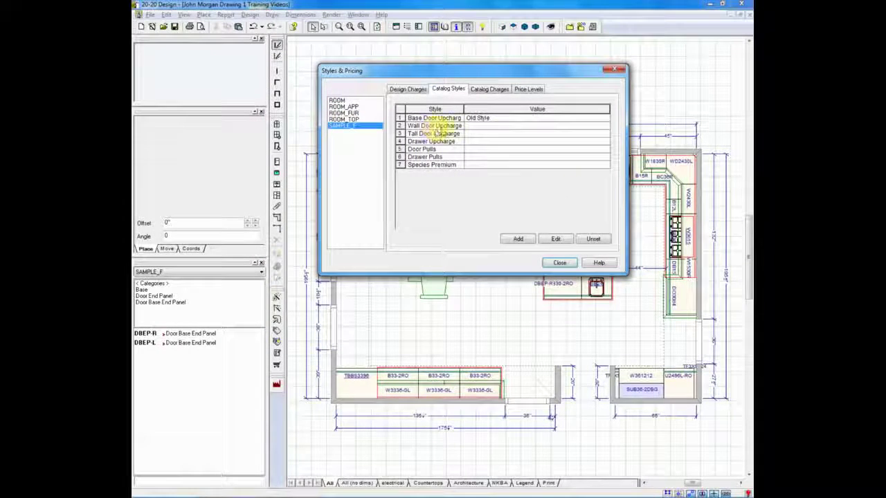
Set Wall Door Upcharge to the Country > Pecan Old Style door.
{"action": "double_click", "coordinate": [480, 129]}
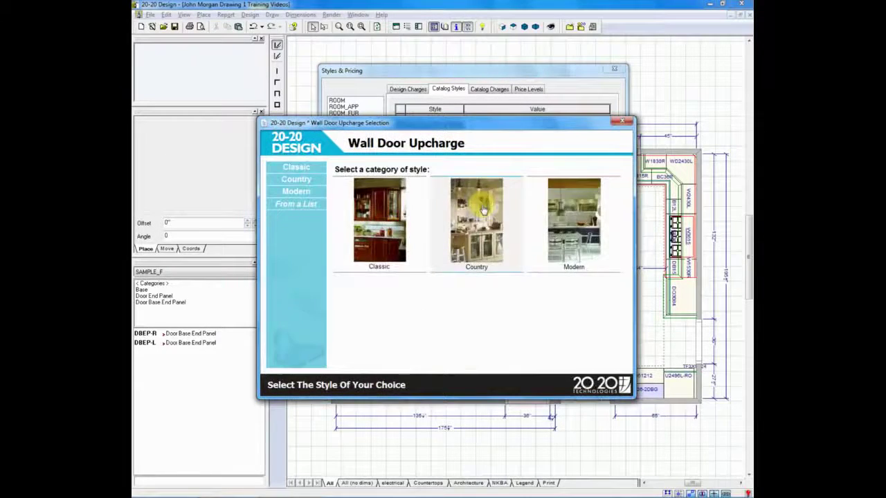
{"action": "left_click", "coordinate": [475, 218]}
{"action": "left_click", "coordinate": [446, 266]}
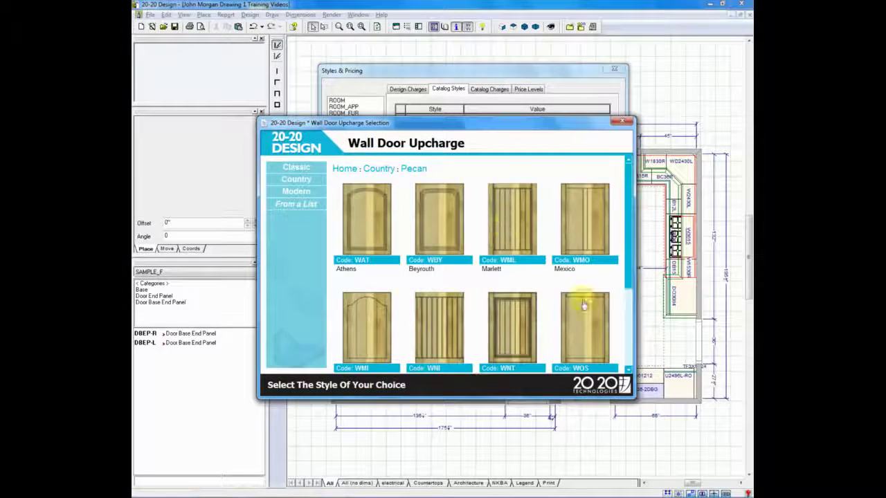
{"action": "left_click", "coordinate": [492, 207]}
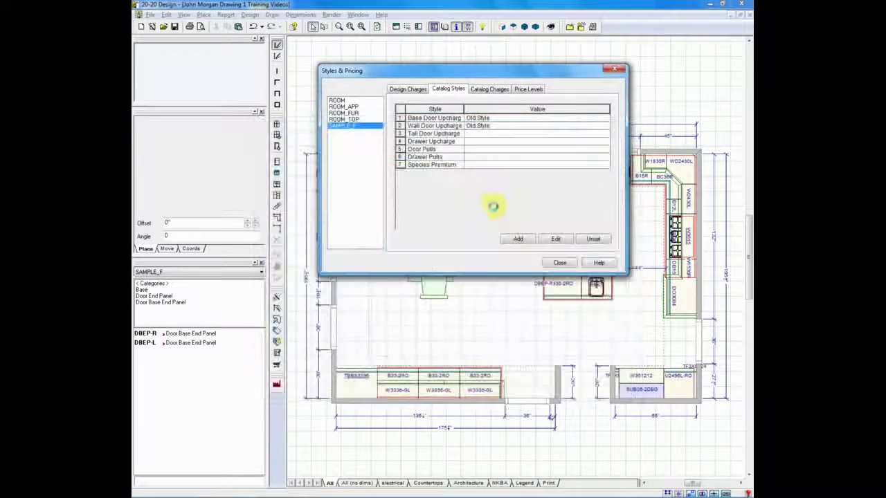
Give Tall Door Upcharge the same Country > Pecan Old Style door.
{"action": "double_click", "coordinate": [484, 134]}
{"action": "left_click", "coordinate": [476, 222]}
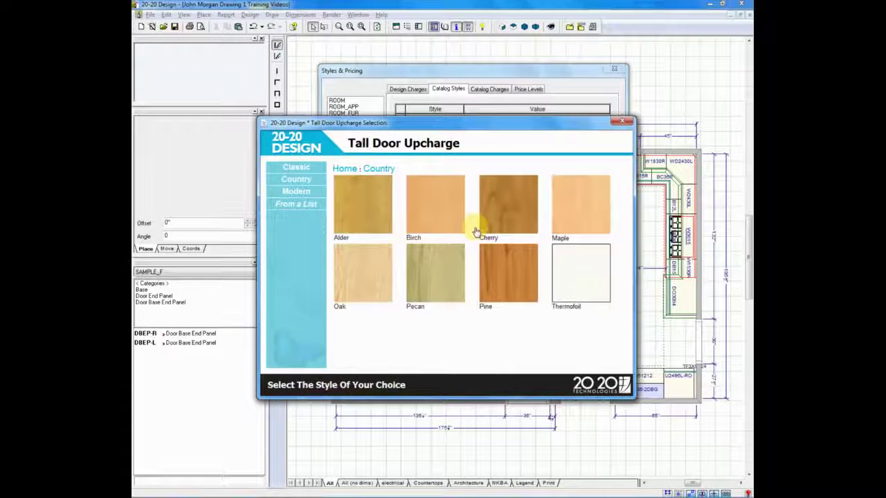
{"action": "left_click", "coordinate": [446, 271]}
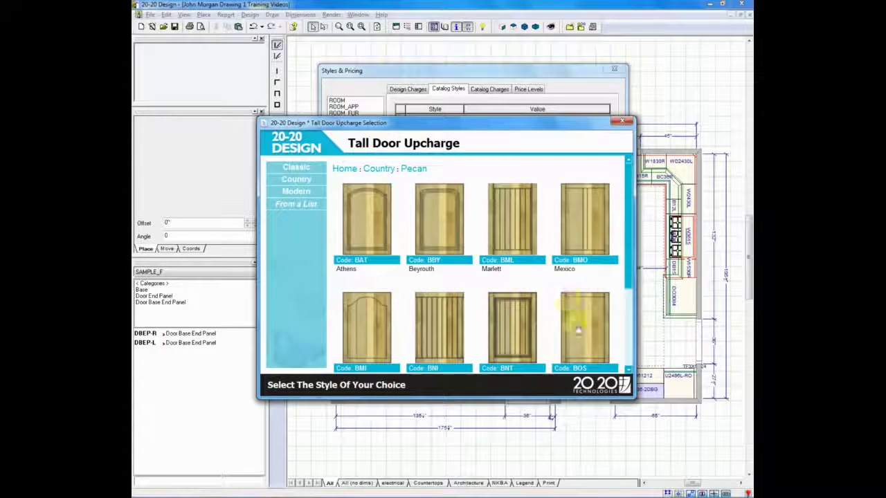
{"action": "left_click", "coordinate": [582, 332]}
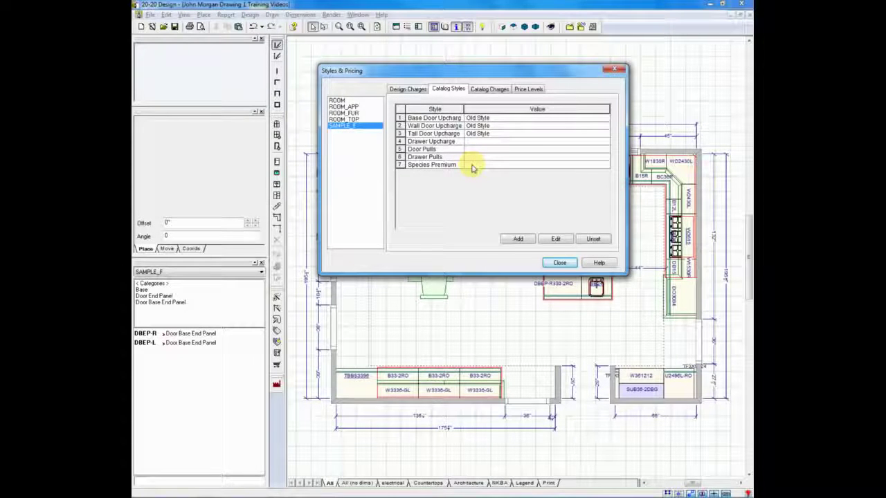
Pick the Pecan Natural 10% swatch from the Pecan finishes as Species Premium.
{"action": "double_click", "coordinate": [472, 166]}
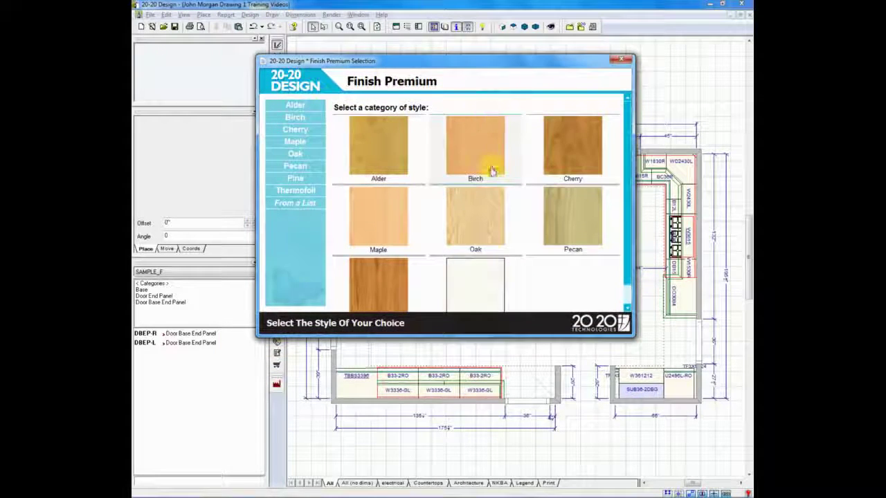
{"action": "left_click", "coordinate": [568, 223]}
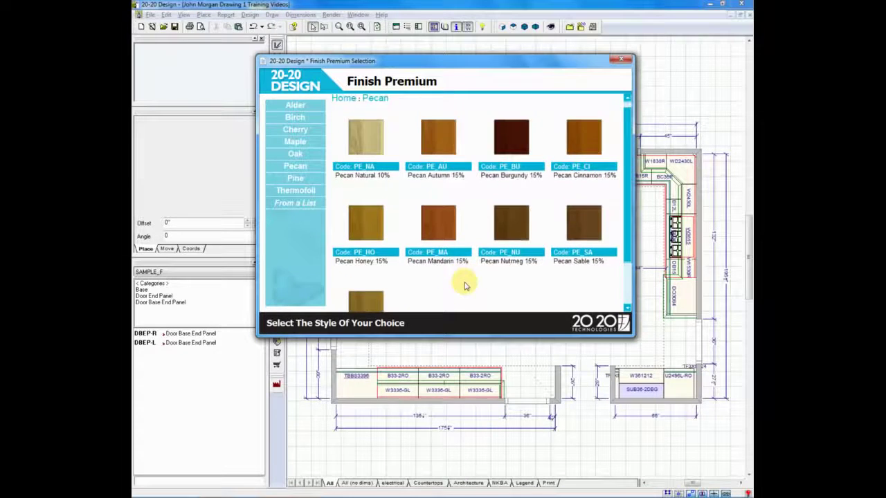
{"action": "scroll", "coordinate": [462, 284], "scroll_direction": "down", "scroll_amount": 1}
{"action": "scroll", "coordinate": [453, 236], "scroll_direction": "up", "scroll_amount": 1}
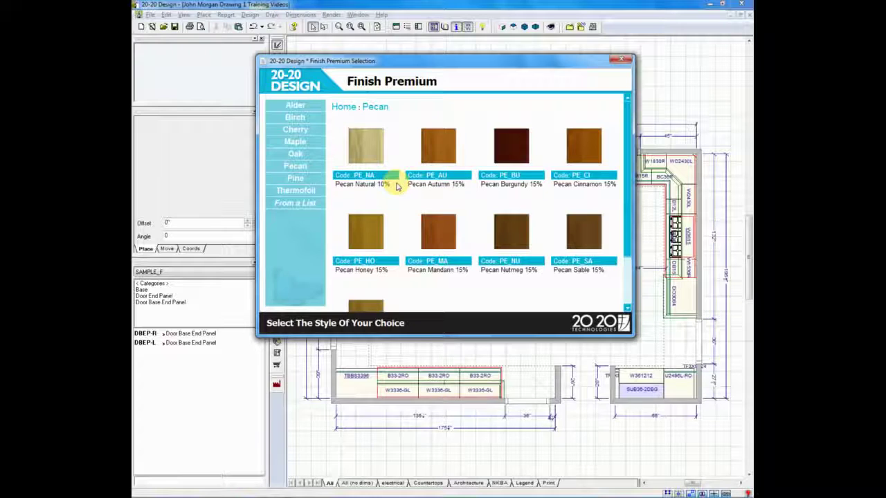
{"action": "left_click", "coordinate": [367, 146]}
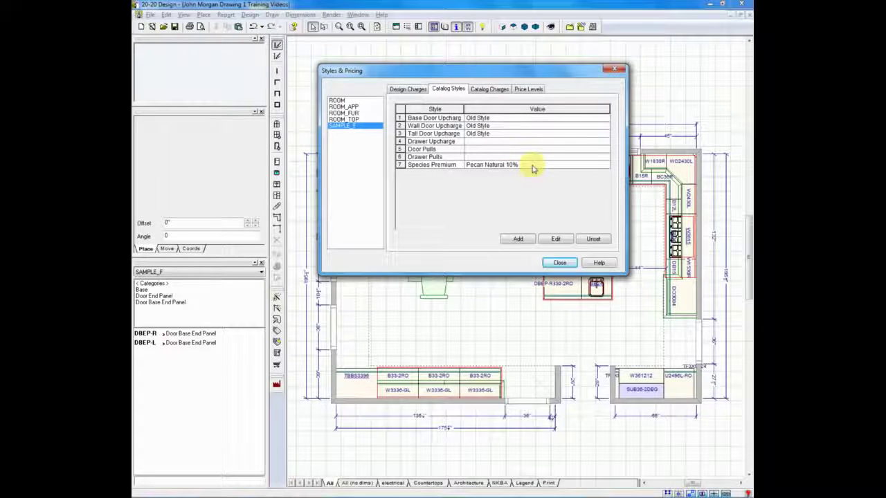
Show the Price Levels page with its common and extra fields still blank.
{"action": "left_click", "coordinate": [531, 89]}
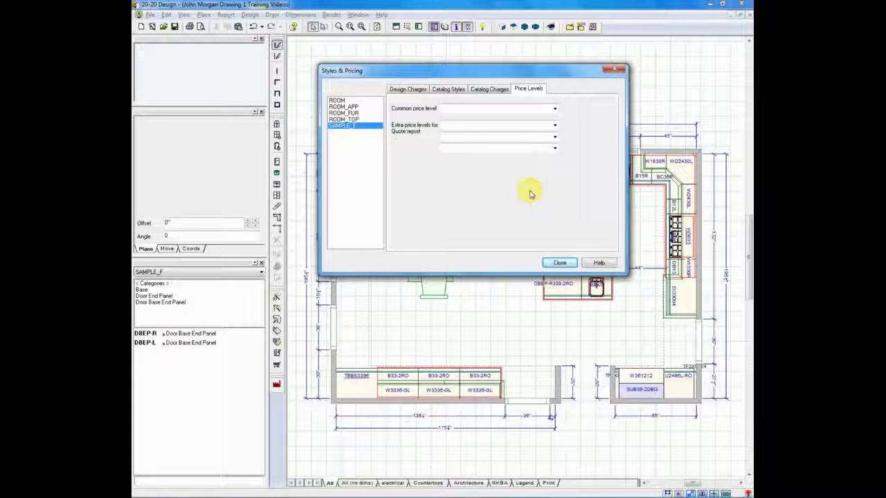
Set the common price level to Pricing Group A from the A–F list.
{"action": "left_click", "coordinate": [555, 109]}
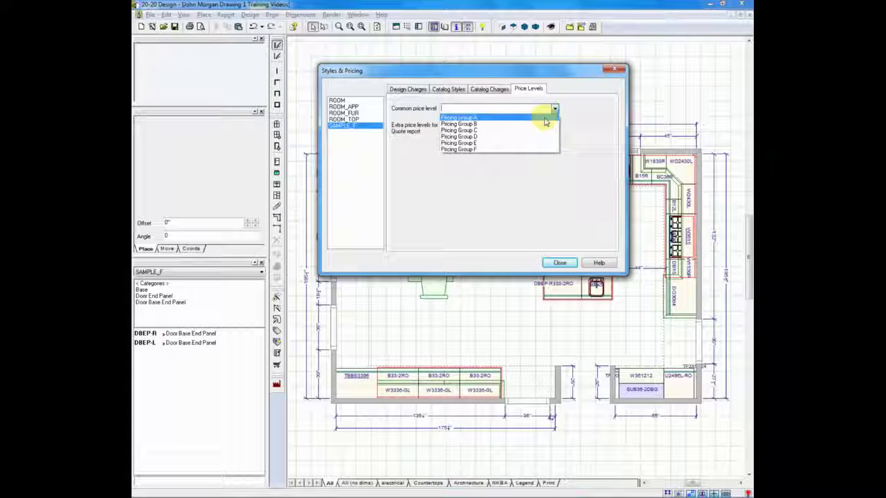
{"action": "left_click", "coordinate": [546, 118]}
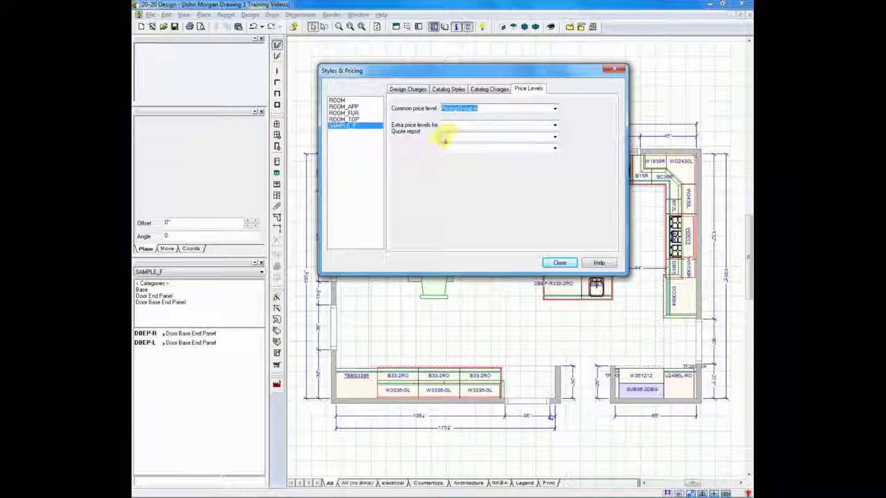
Add Pricing Group C as the first extra price level for the Quote report.
{"action": "left_click", "coordinate": [554, 125]}
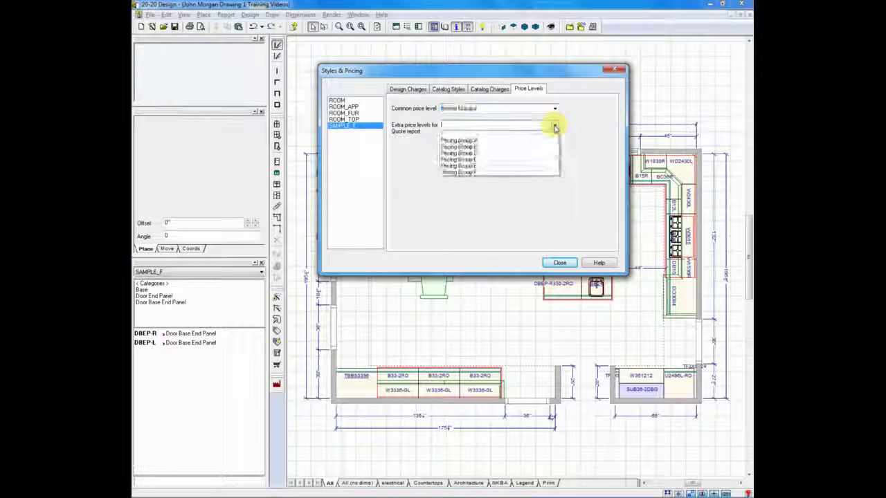
{"action": "left_click", "coordinate": [518, 152]}
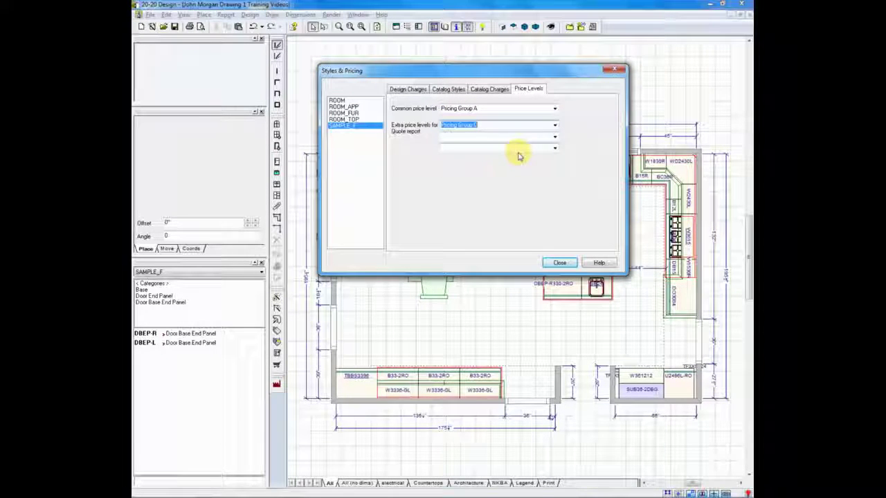